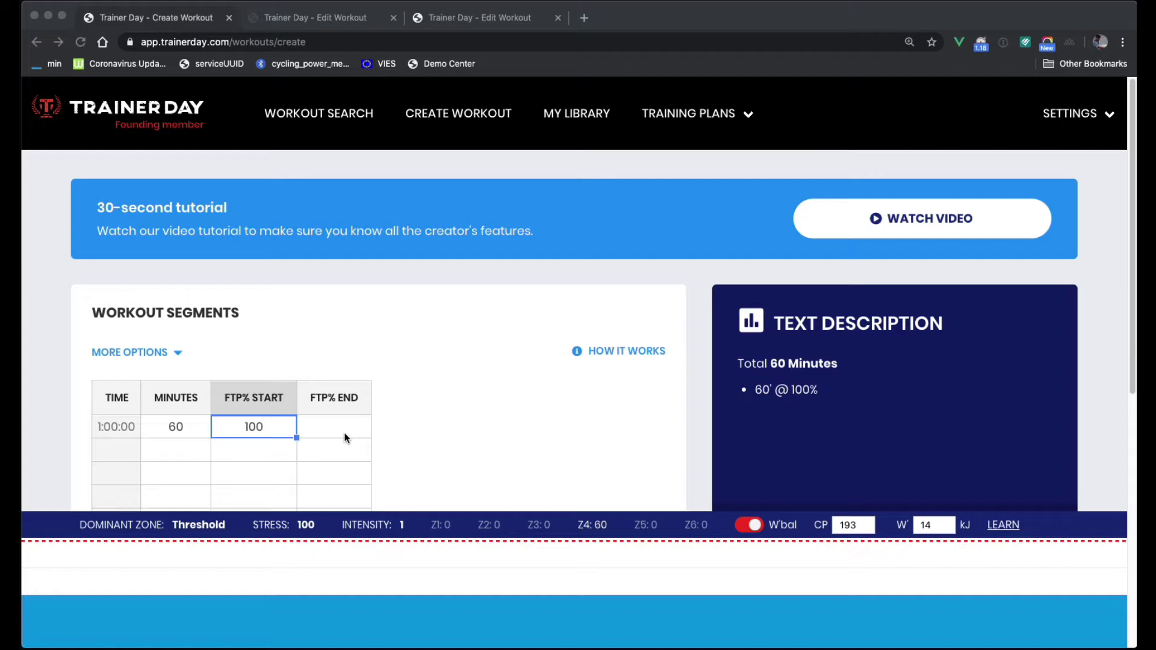
Switch to the Over Under workout editor tab and its sets-and-reps table.
left_click(308, 19)
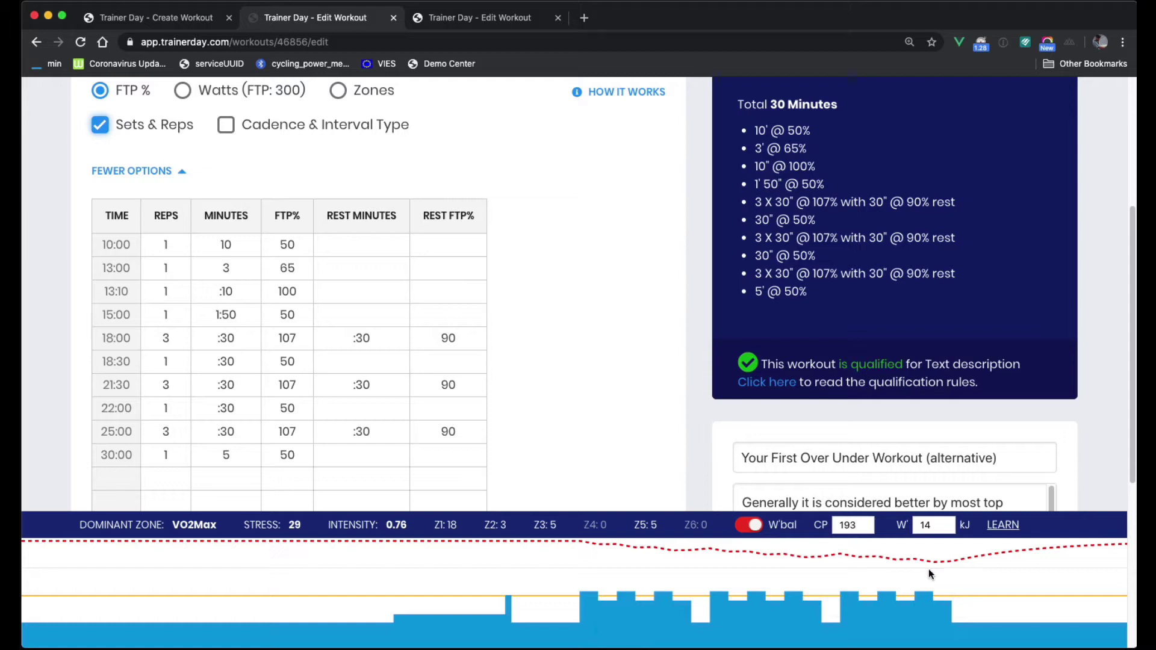
Switch to Perfect Tabata 40/20 and inspect its 150%, 40-second work and 20-second rest cells.
left_click(470, 23)
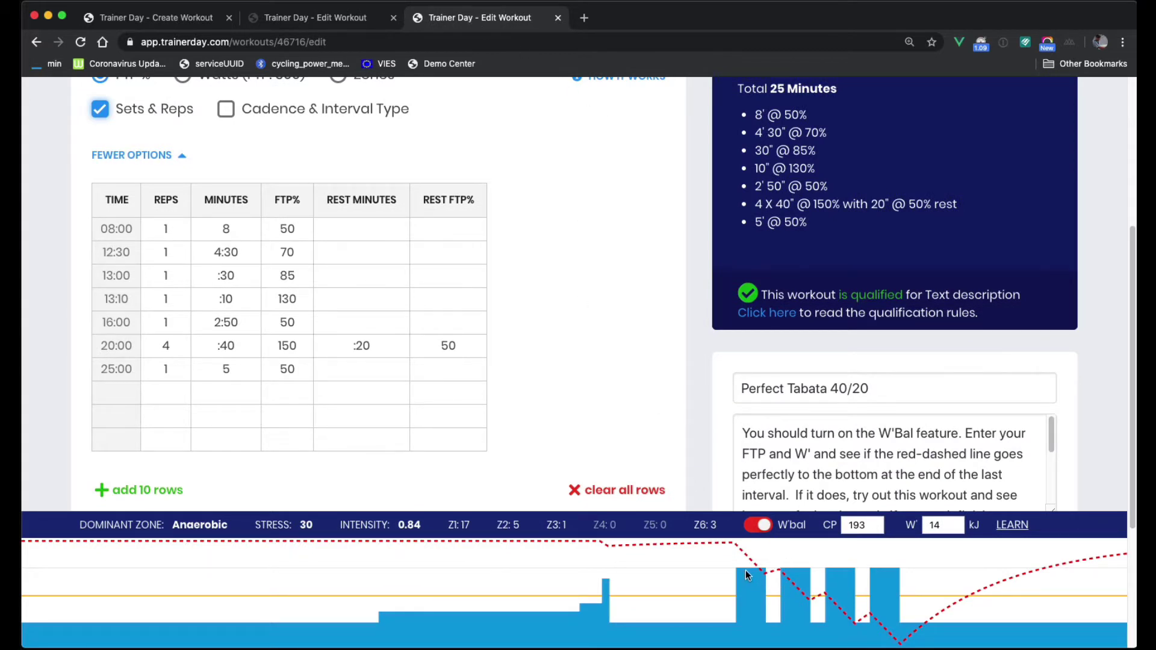
left_click(296, 348)
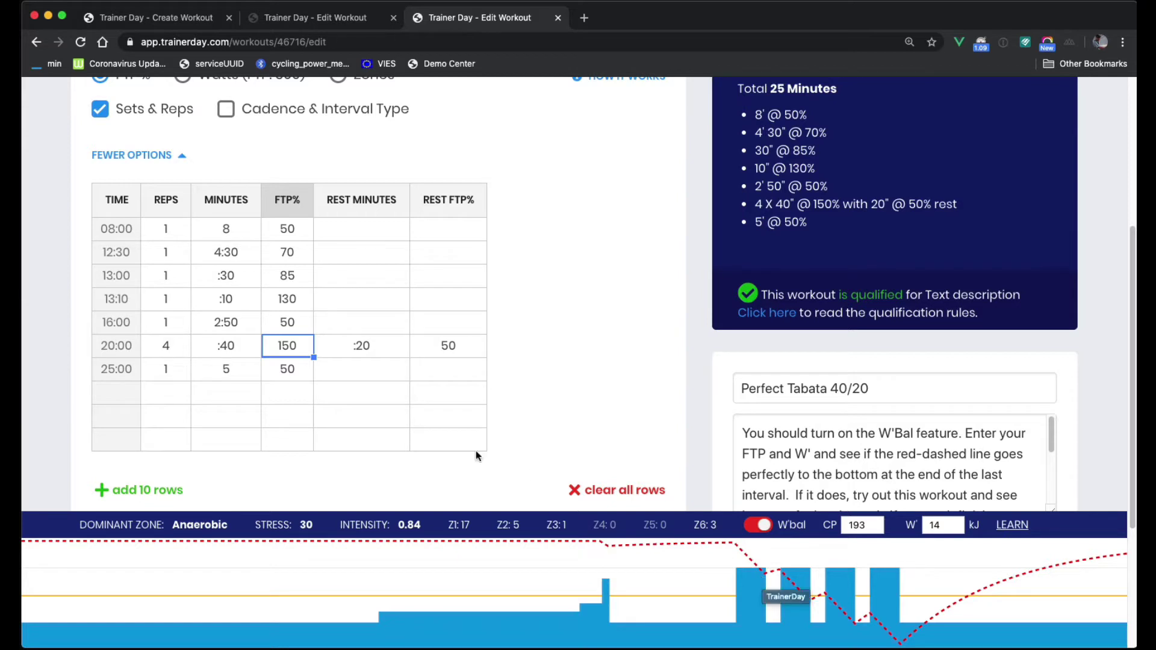
left_click(230, 355)
left_click(356, 350)
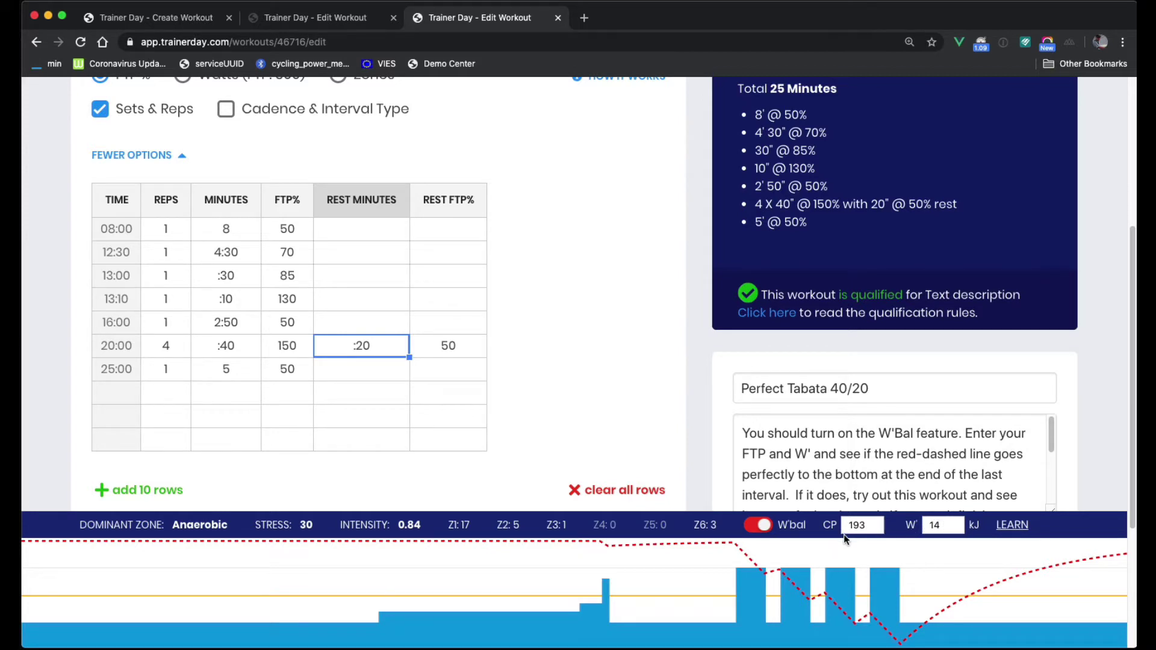
Try CP 300 with W' 20 kJ, then revert W'bal to CP 193 and W' 14 kJ.
double_click(869, 524)
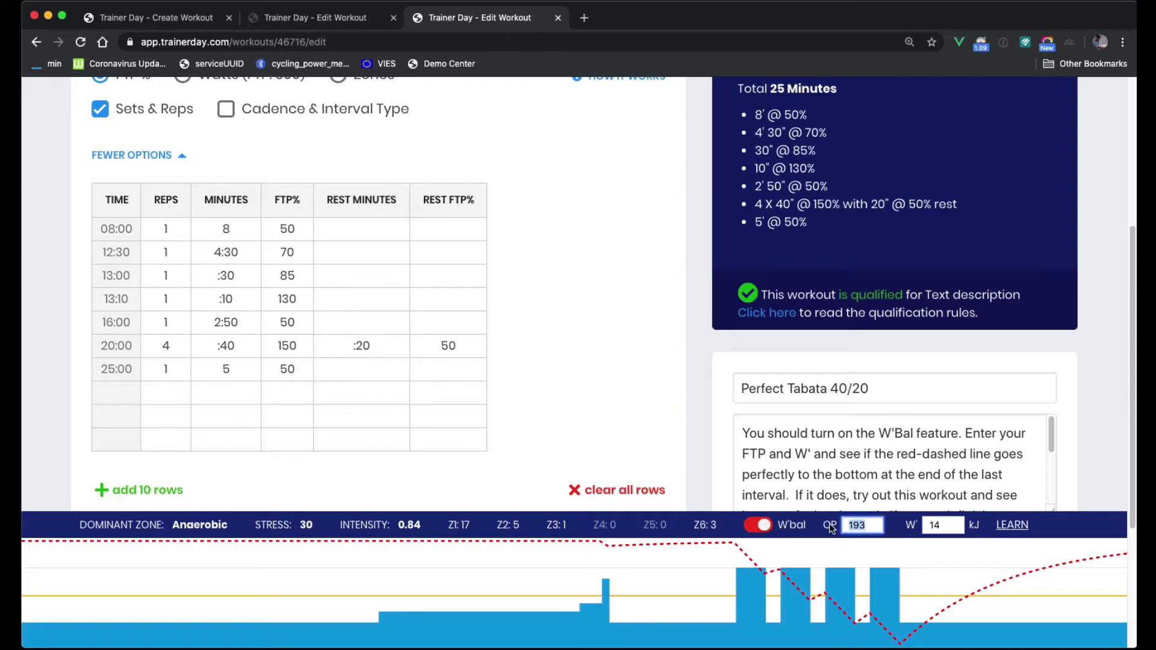
type("300")
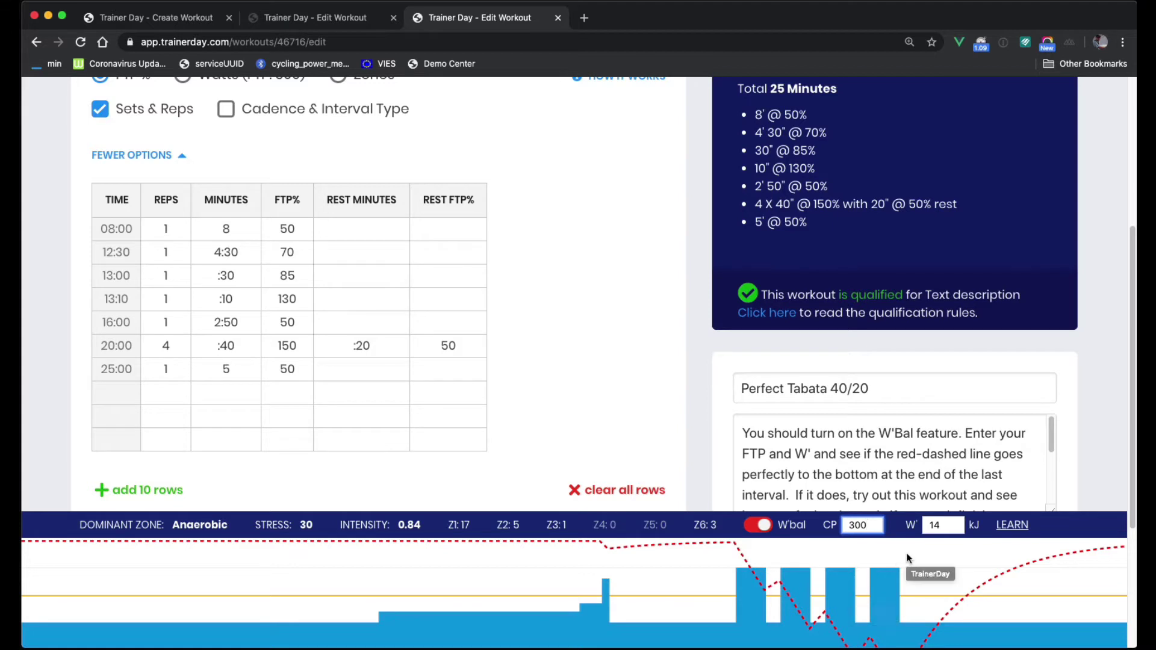
key("Tab")
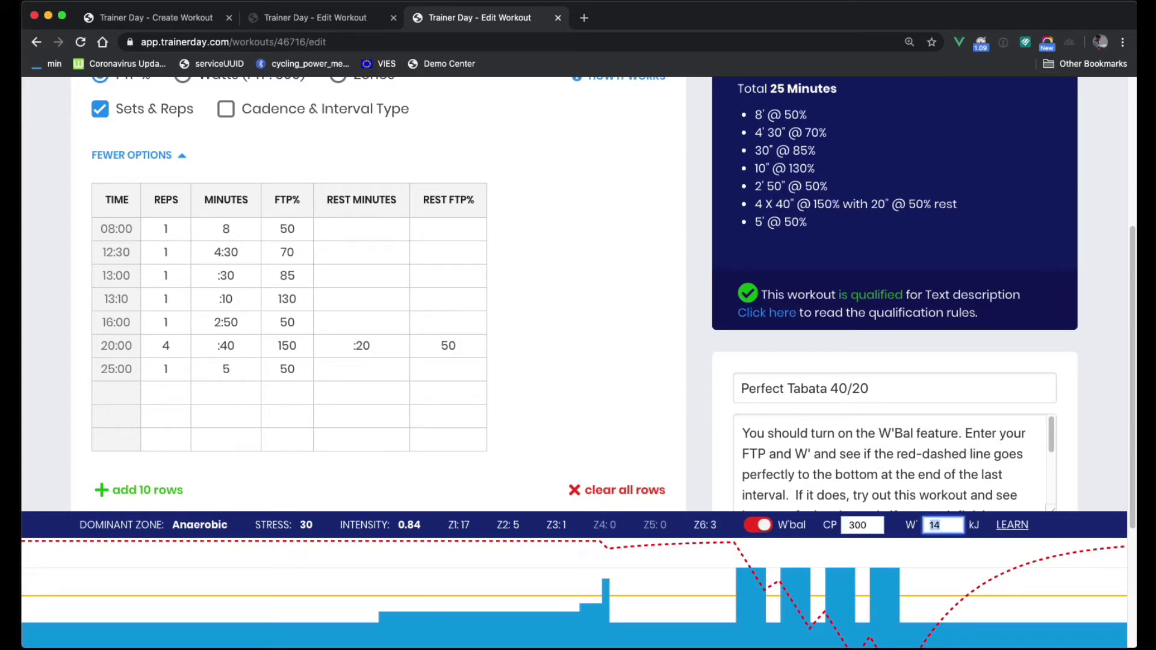
type("20")
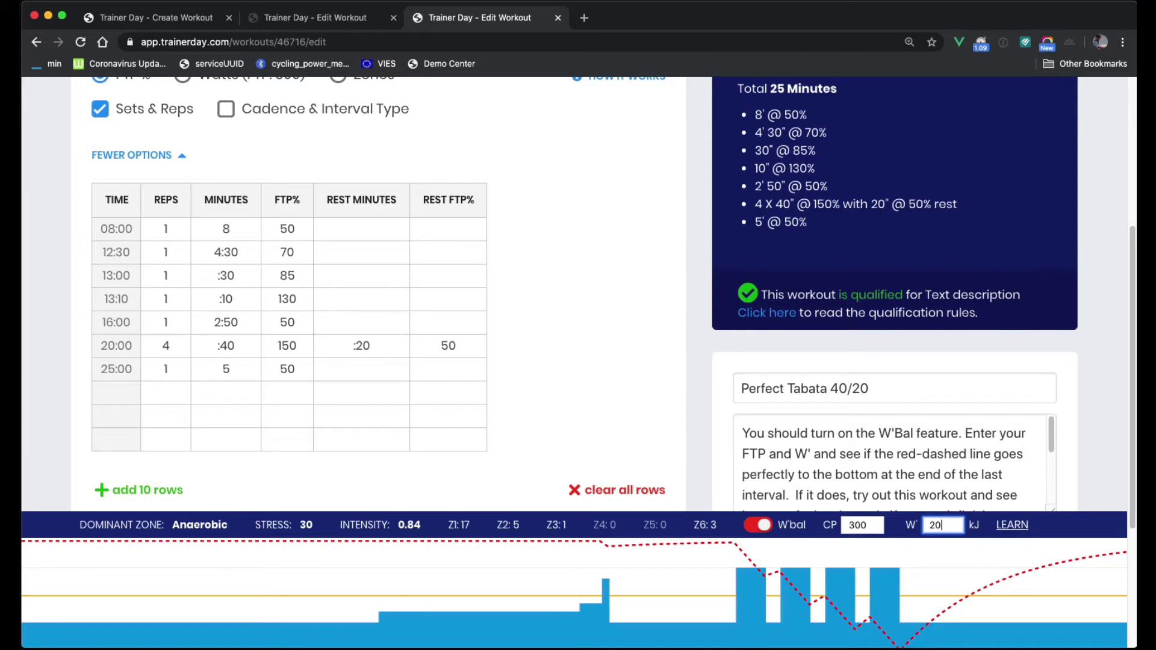
key("BackSpace")
key("BackSpace")
type("14")
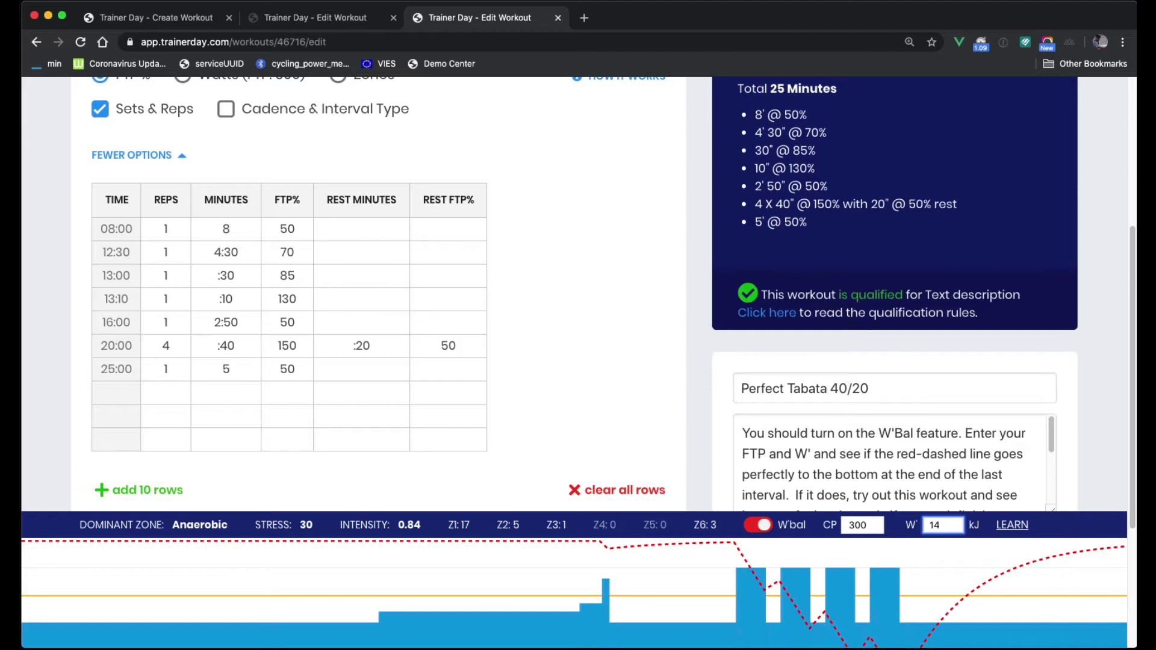
key("shift+Tab")
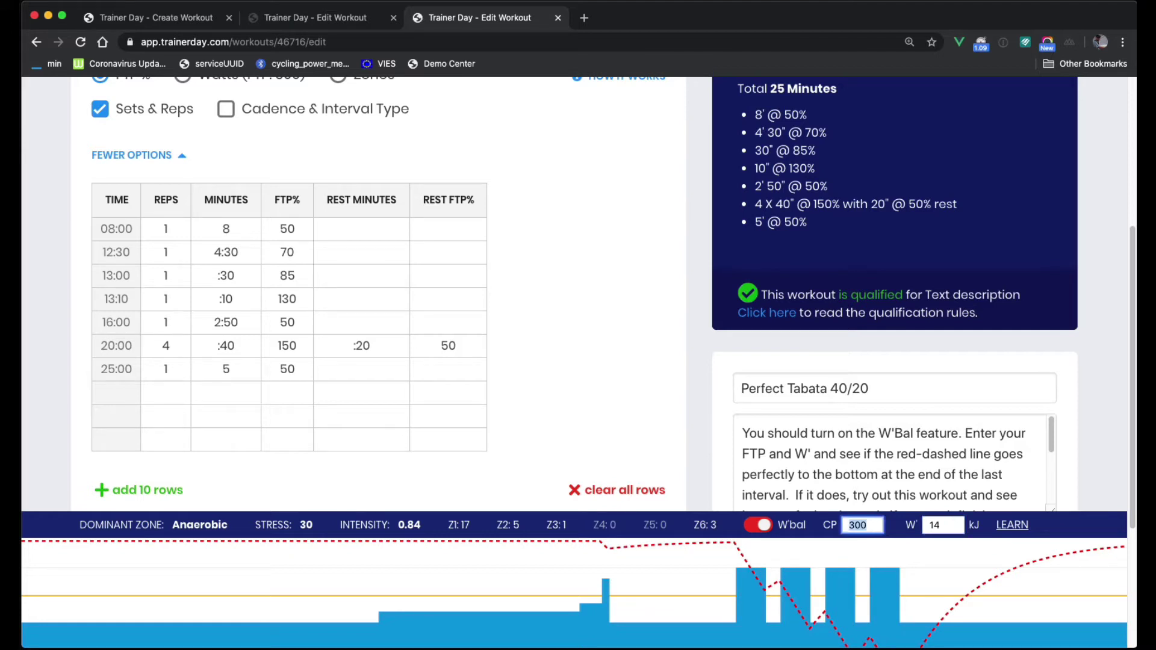
type("193")
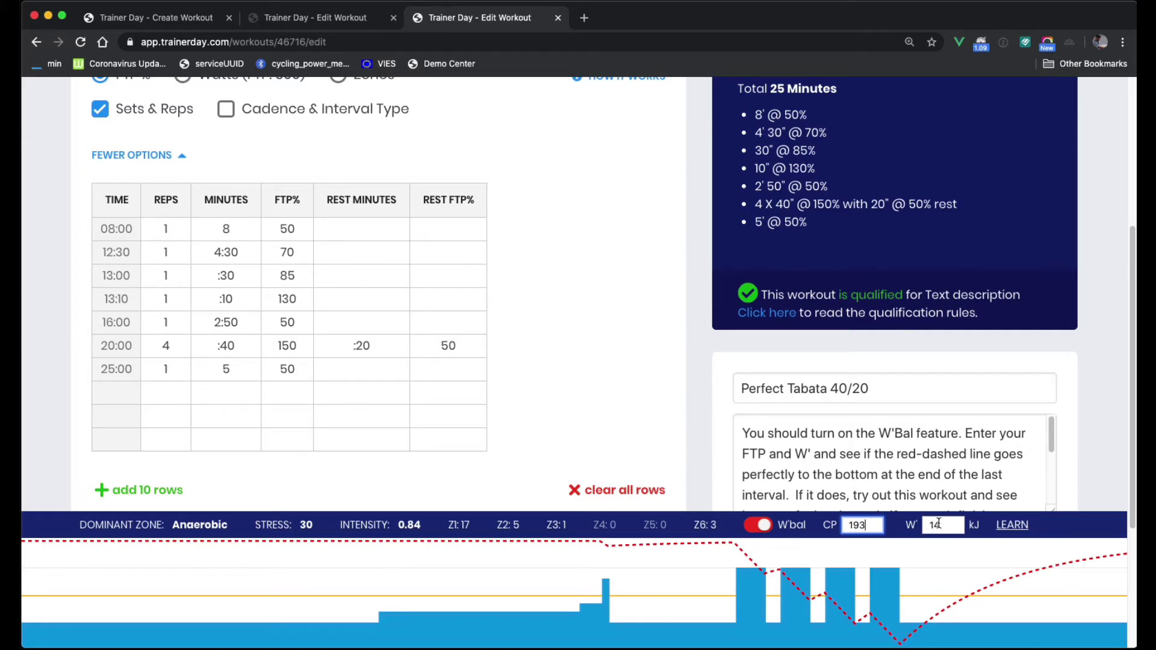
Set W' to 20 kJ and CP to 200.
key("Tab")
type("20")
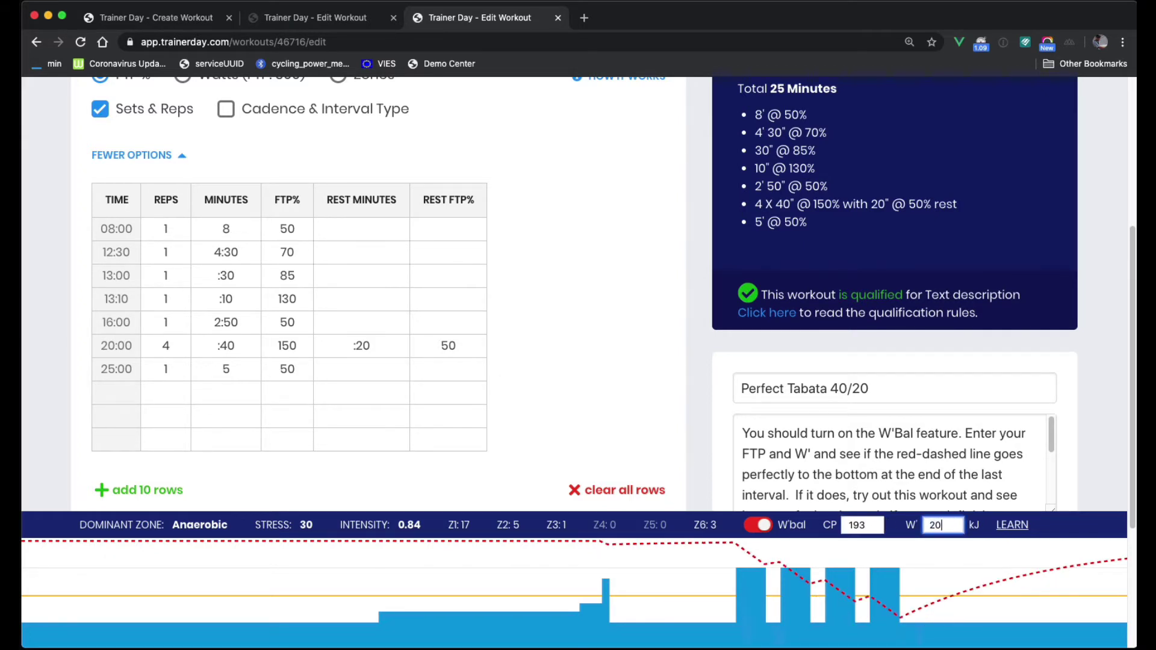
left_click_drag(874, 529, 806, 528)
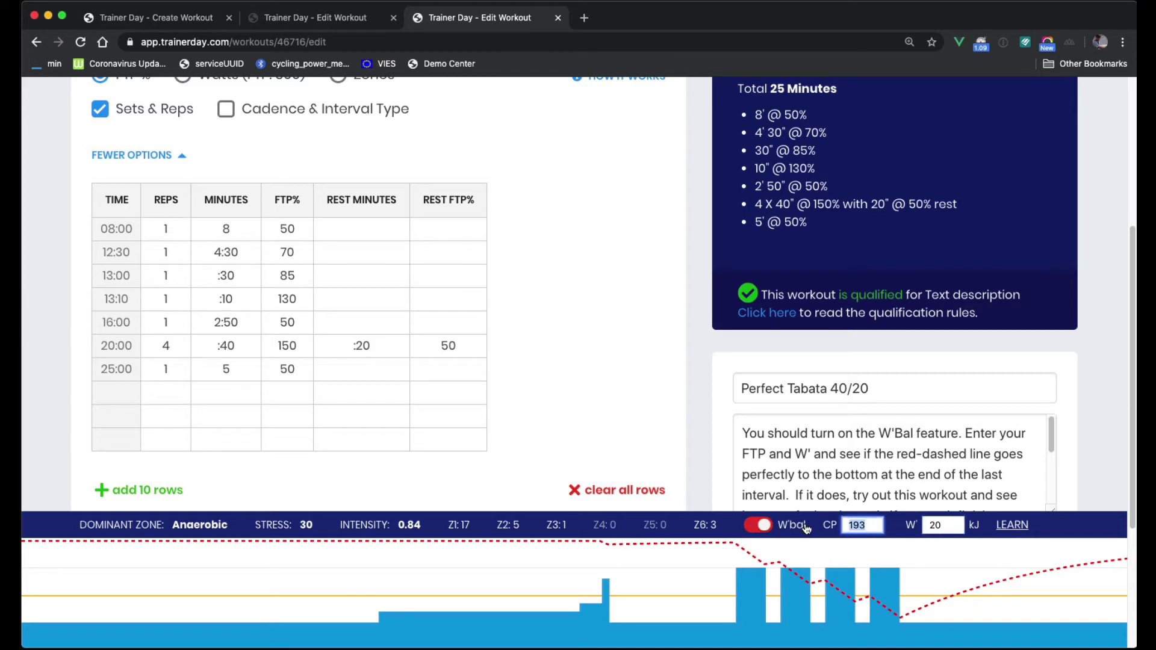
type("200")
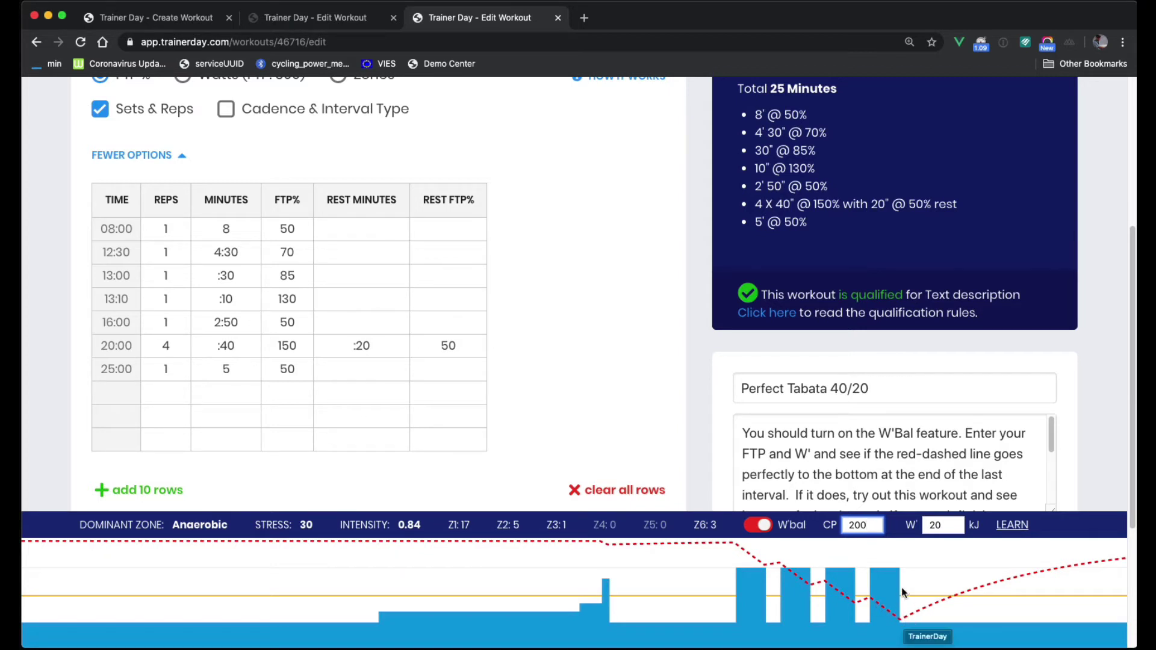
left_click(246, 351)
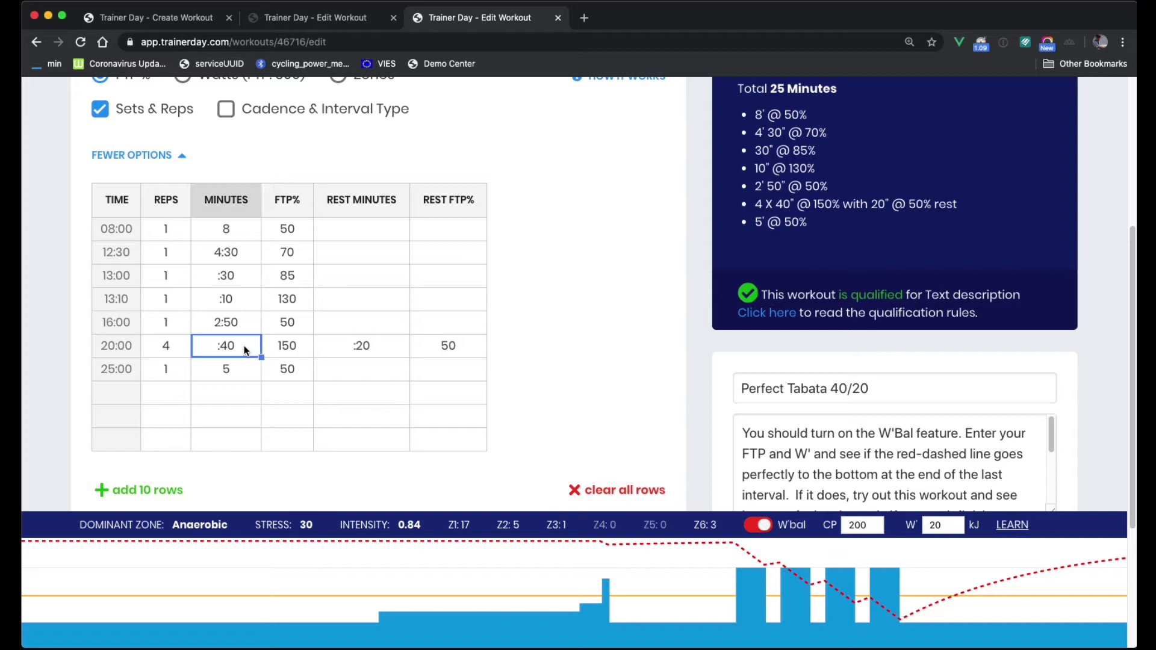
left_click(304, 353)
type("160")
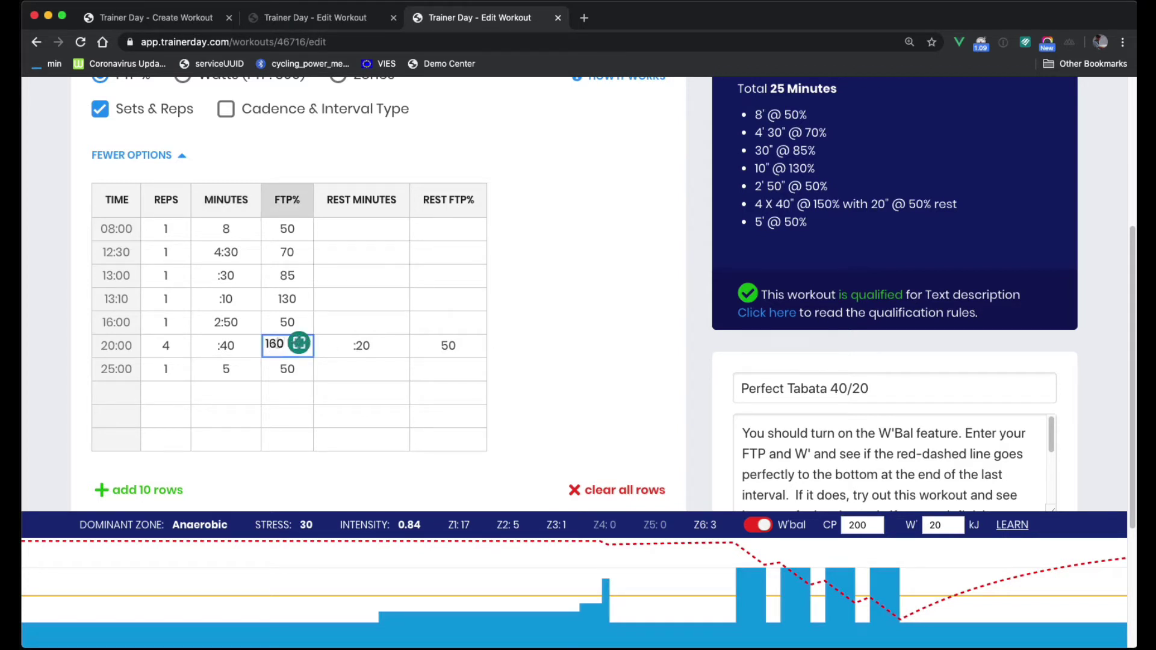
key("Return")
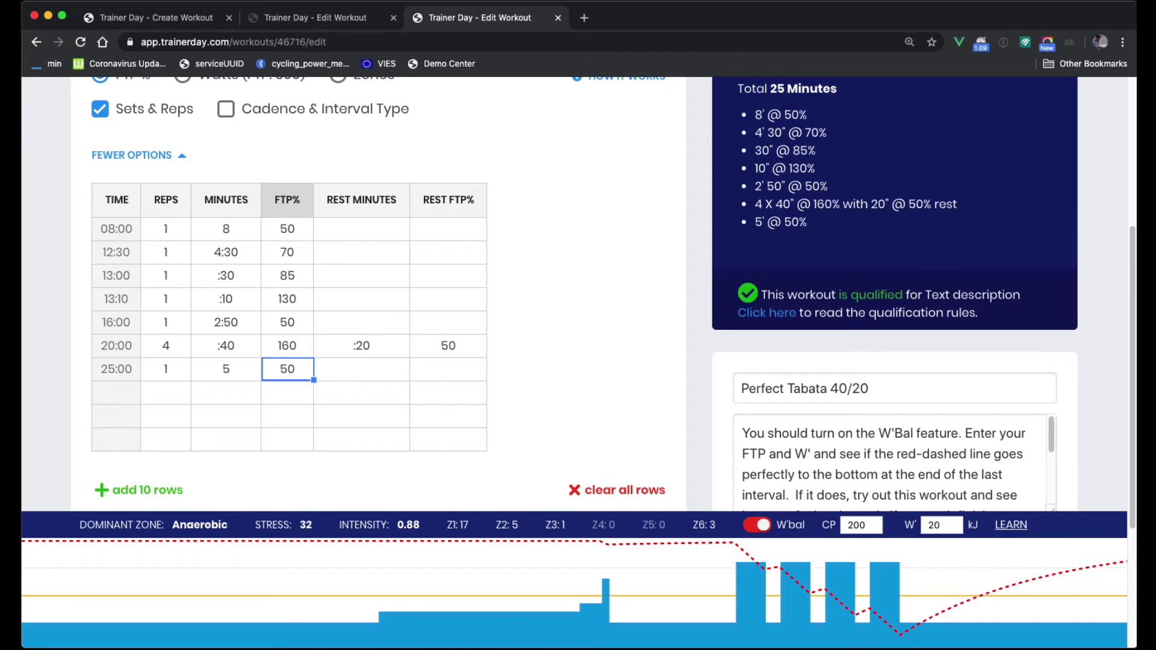
left_click(287, 346)
double_click(295, 342)
key("BackSpace")
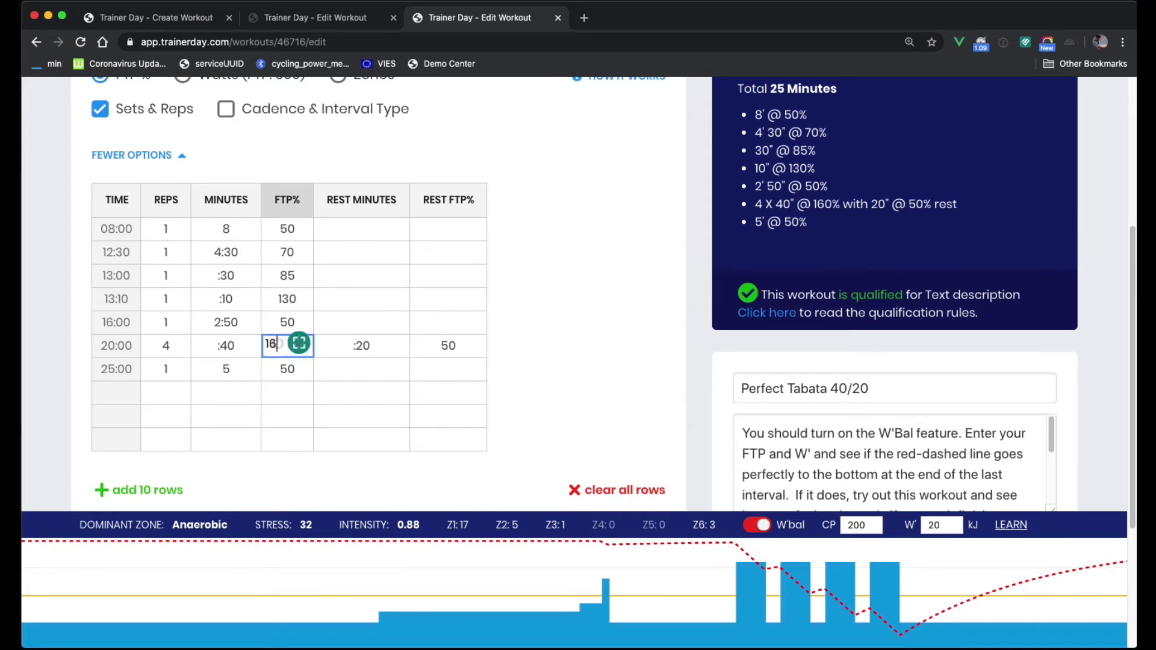
type("5")
key("Return")
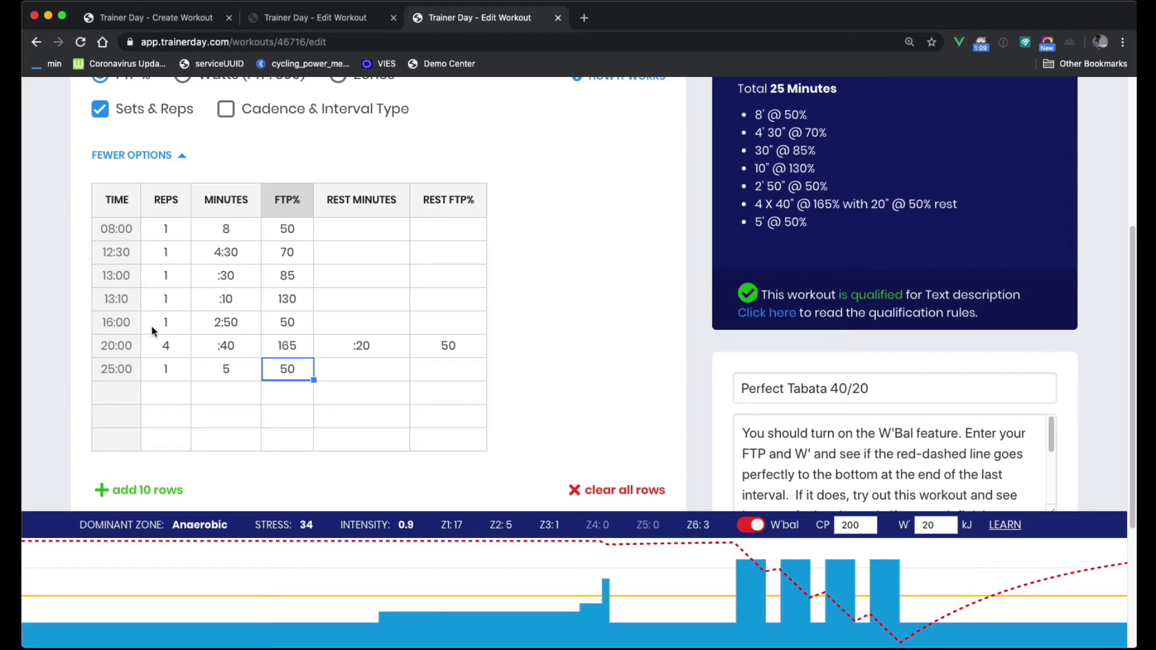
left_click(295, 347)
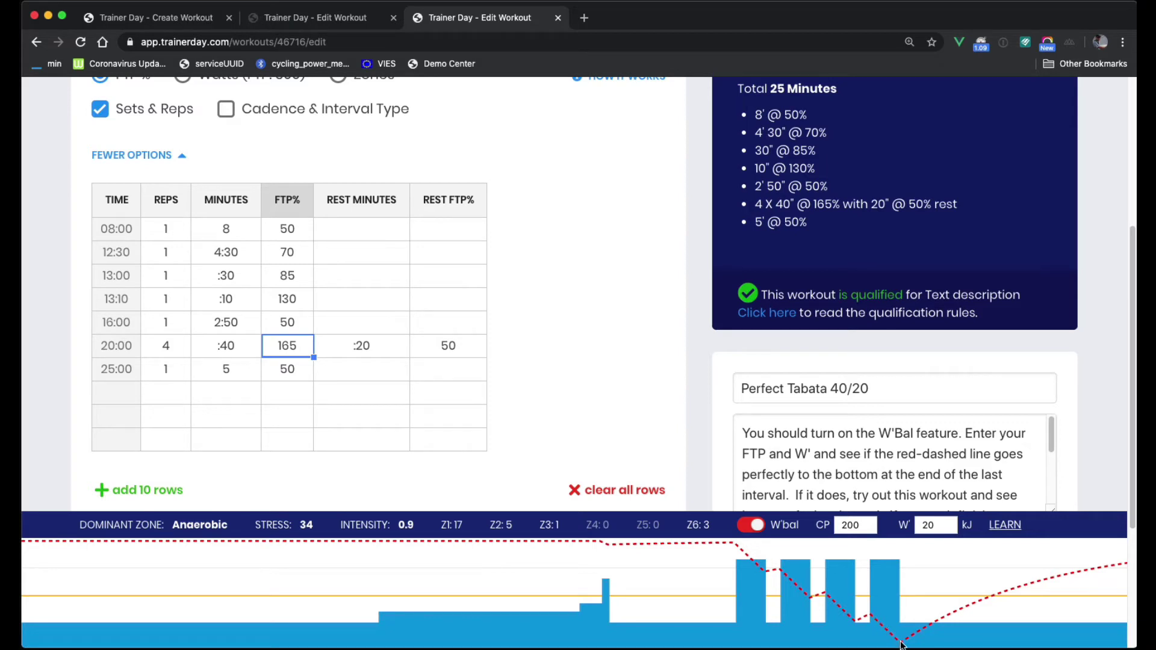
Duplicate the cooldown row and copy the 4 x 40-second interval row into the row below.
left_click(164, 349)
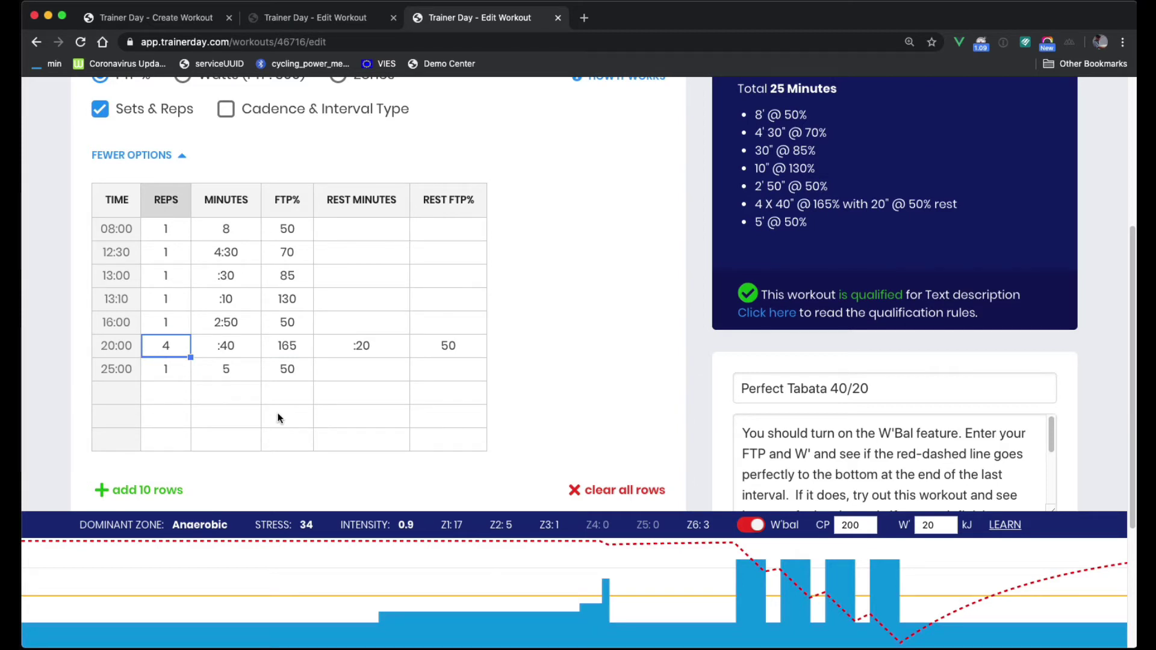
key("Down")
key("shift+Right")
key("shift+Right")
key("ctrl+c")
key("Down")
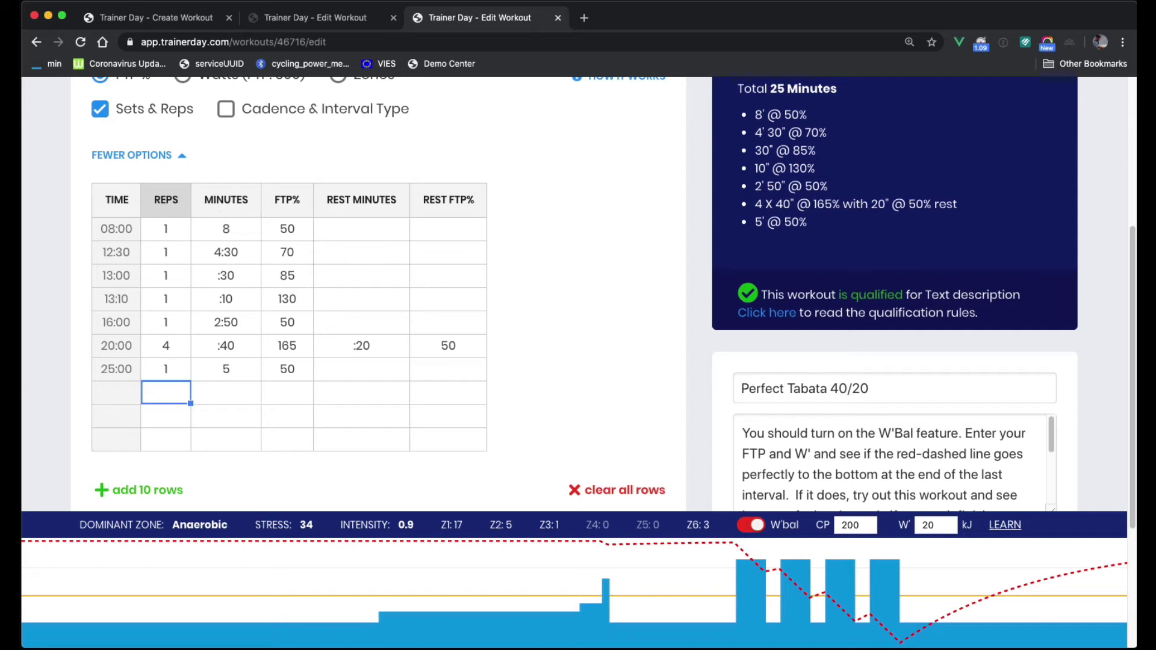
key("ctrl+v")
key("Up")
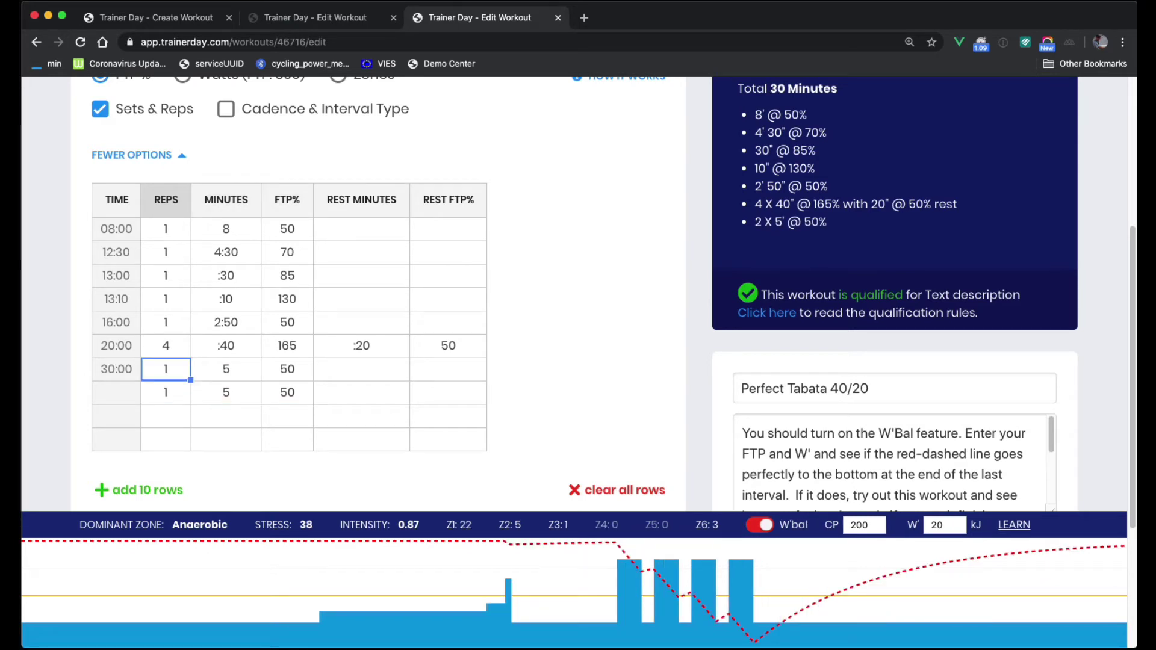
key("Up")
key("shift+Right")
key("shift+Right")
key("ctrl+c")
key("Down")
key("ctrl+v")
Make the copied interval a single rep at 150%.
key("Up")
key("Down")
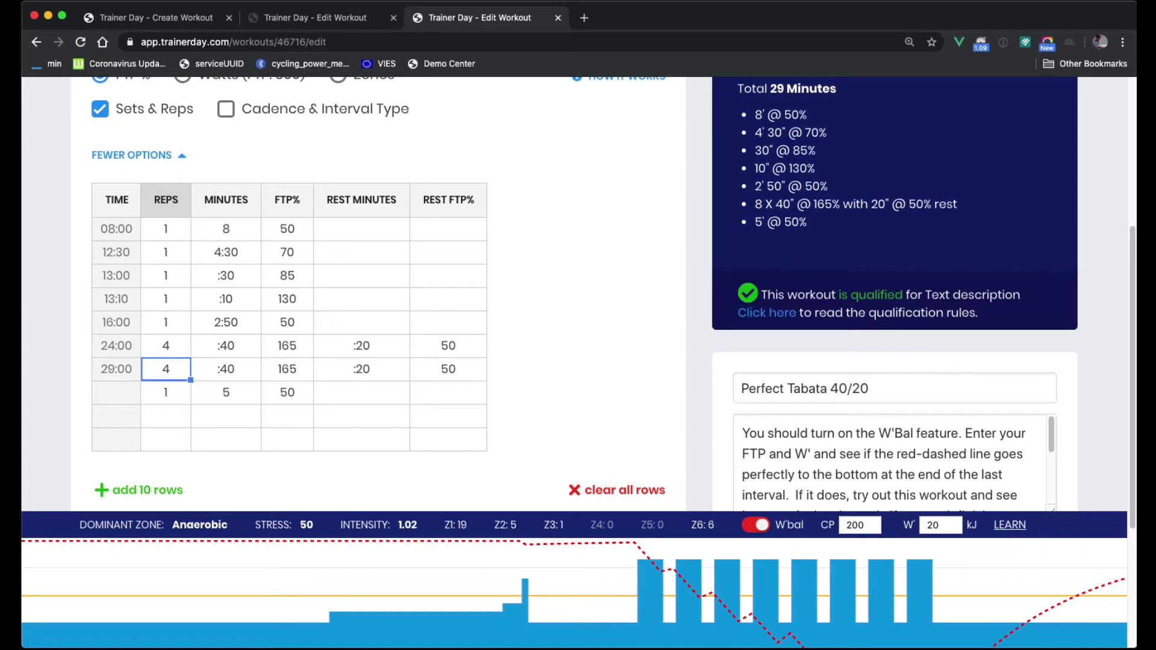
type("1")
key("Right")
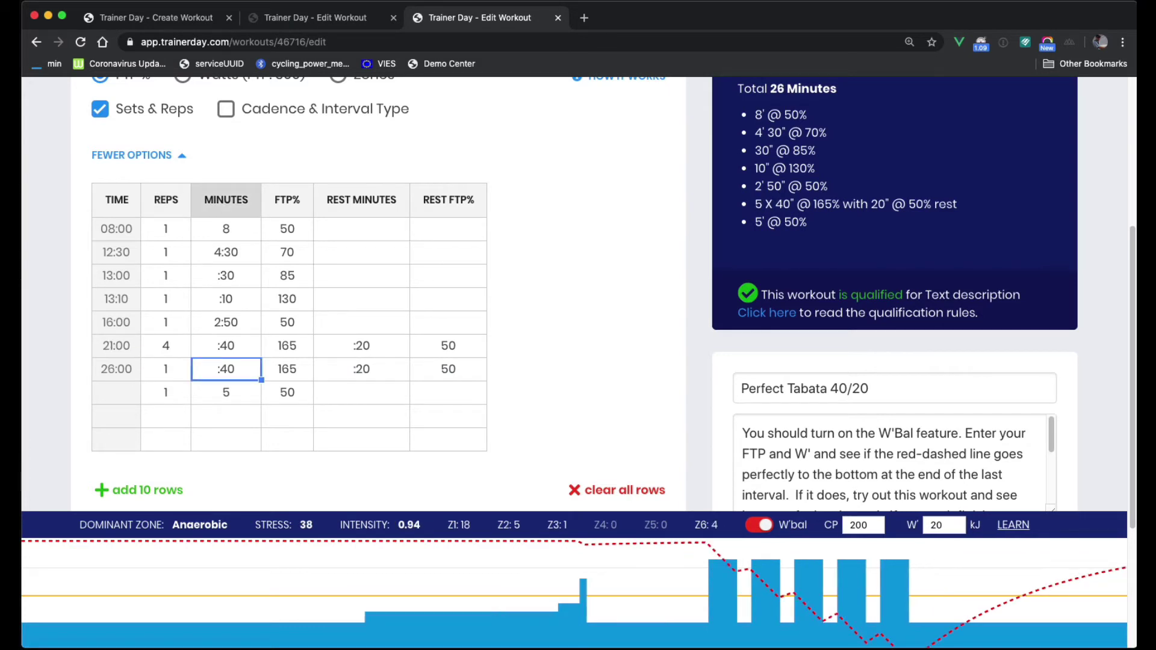
key("Right")
type("1")
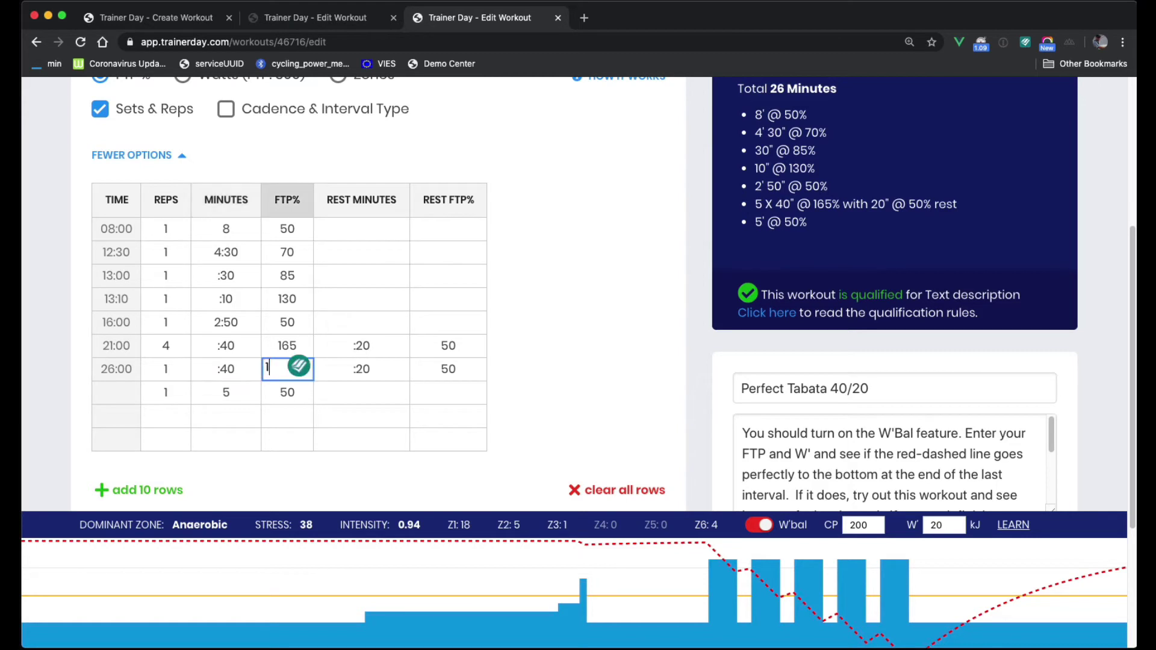
type("50")
key("Return")
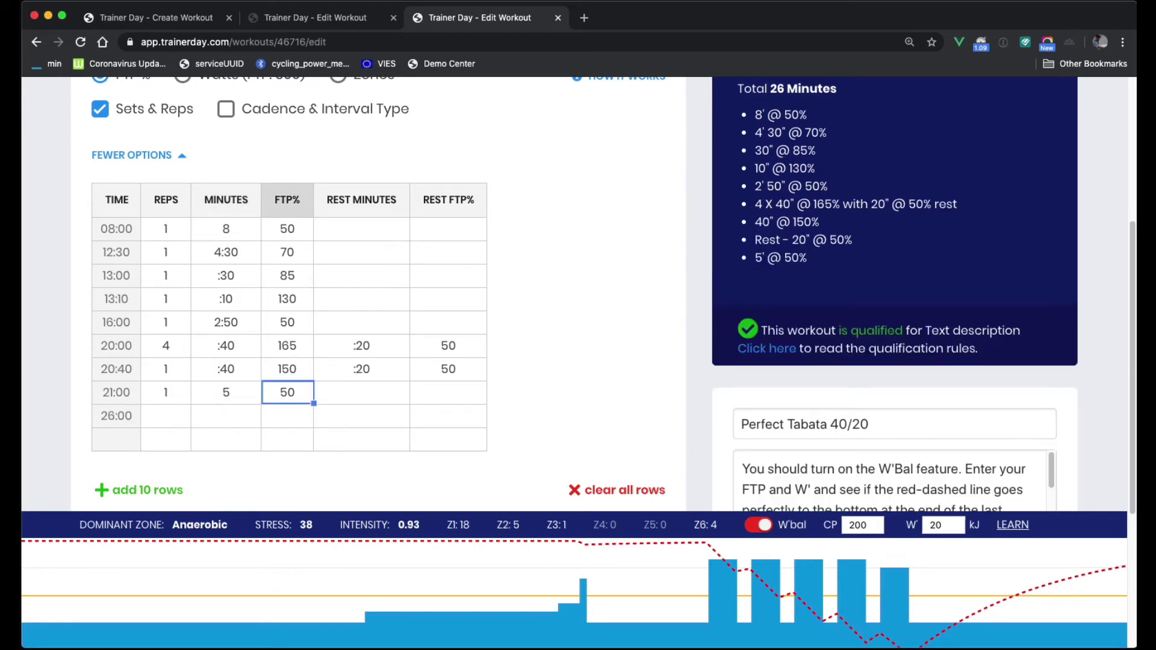
Raise the main 4-rep set to 160% and lower the extra rep to 130%.
left_click(287, 369)
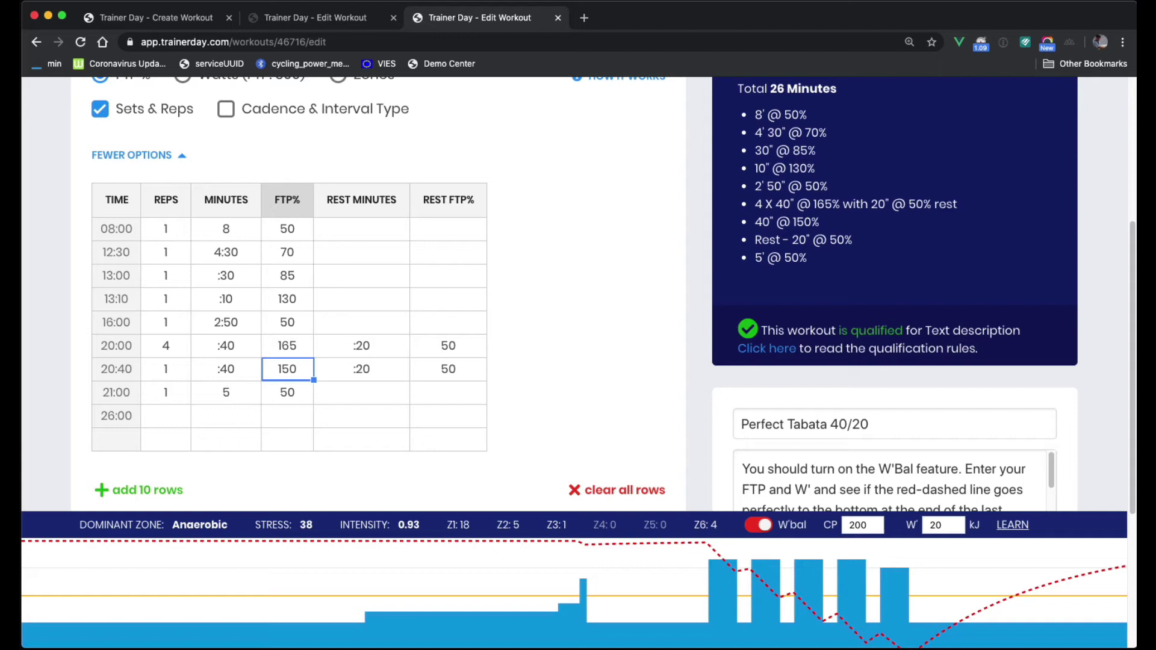
key("Up")
type("160")
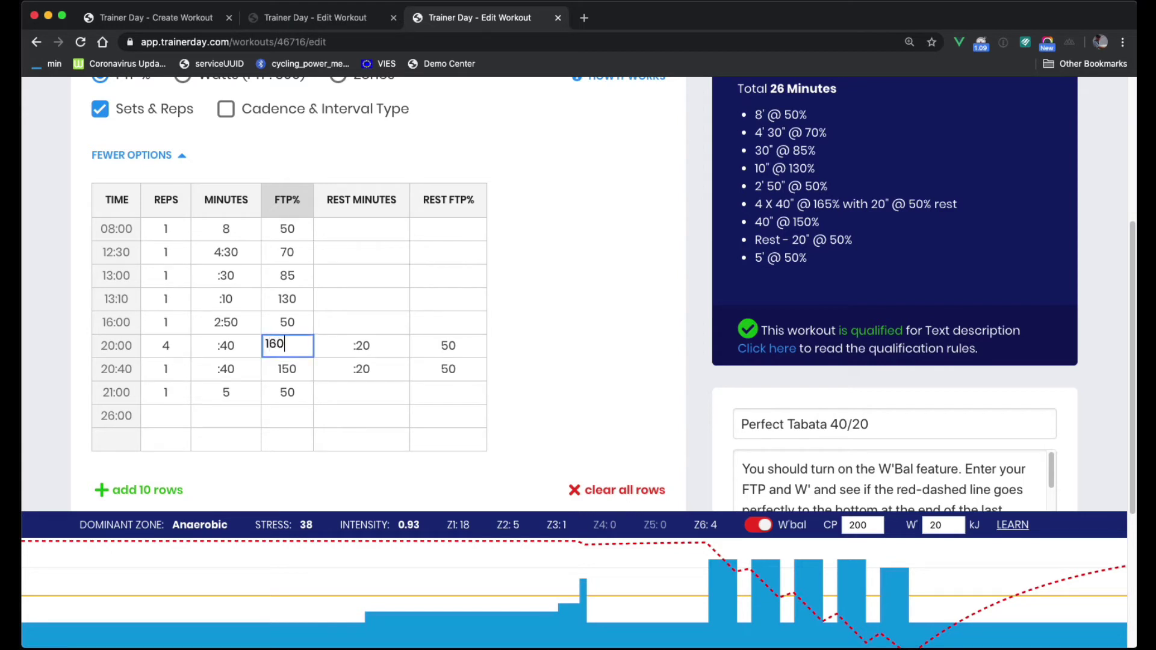
key("Return")
key("Return")
key("BackSpace")
key("BackSpace")
type("40")
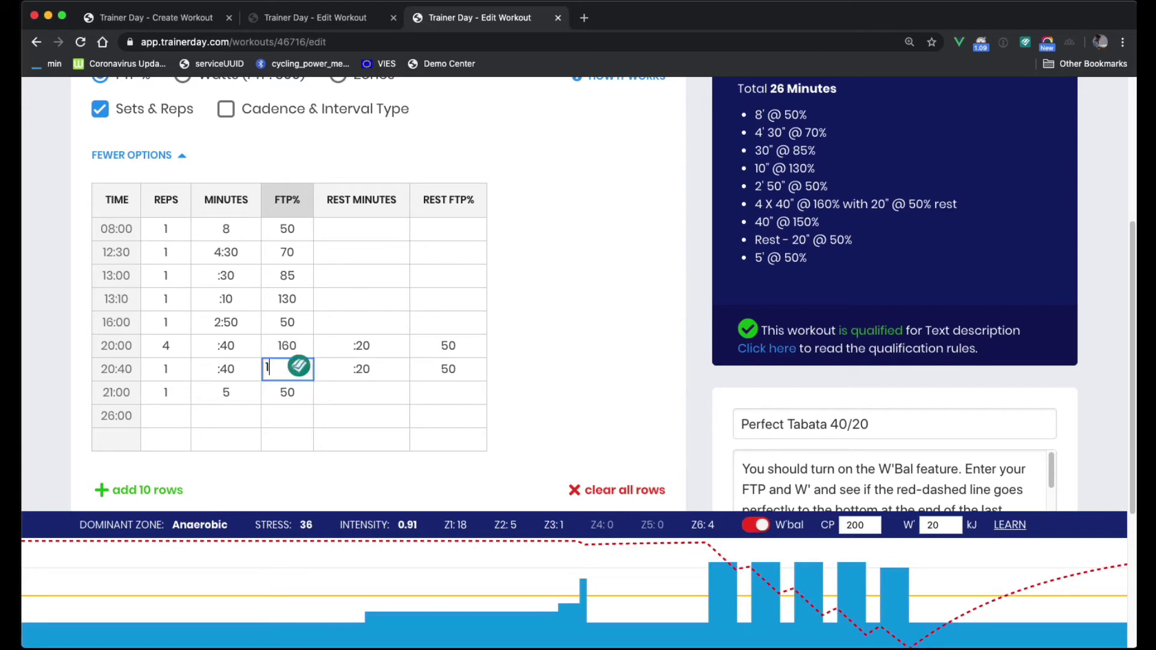
key("Return")
key("Up")
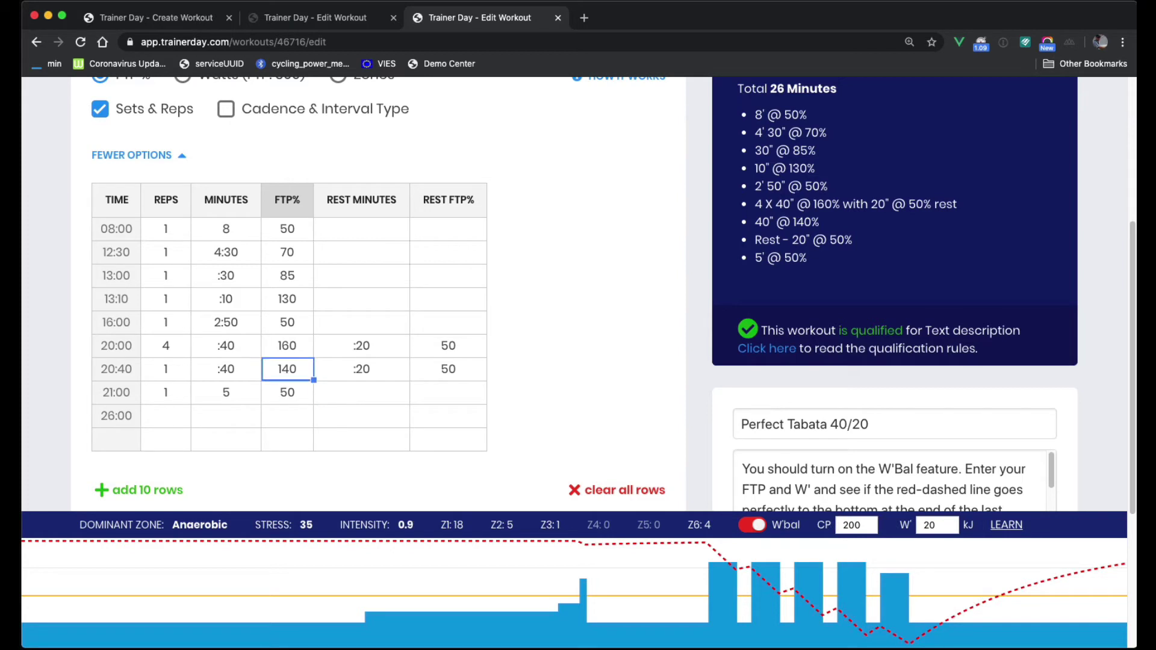
type("130")
key("Return")
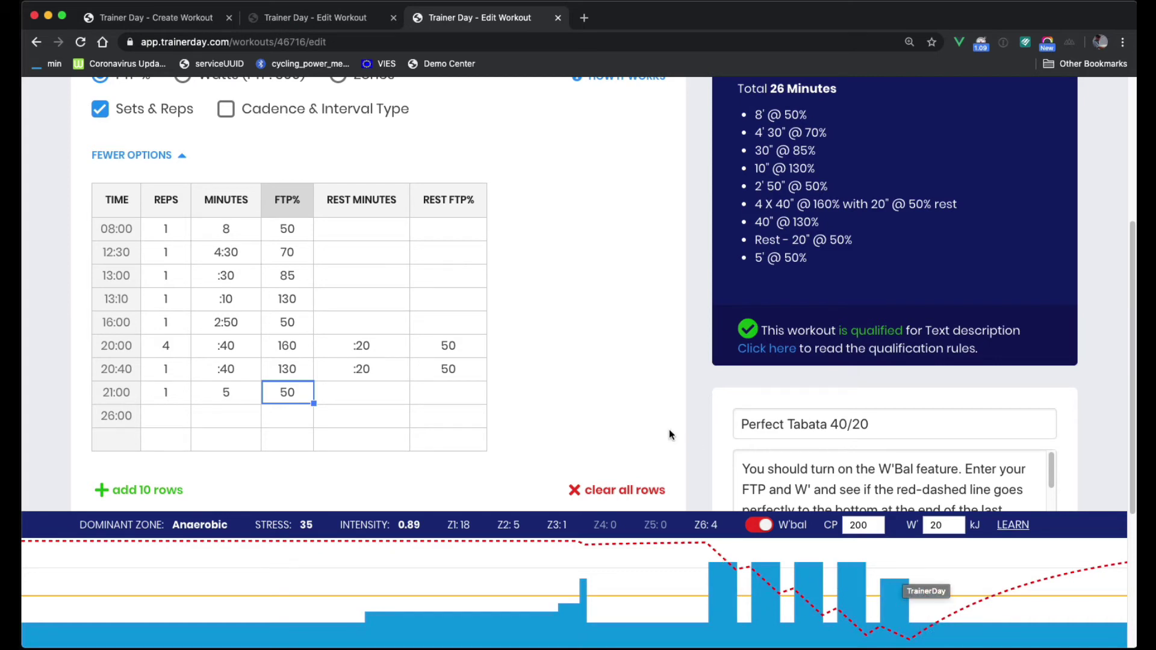
Reload the page to discard the extra-rep edits, then set W' to 14 kJ.
left_click(636, 421)
key("super+r")
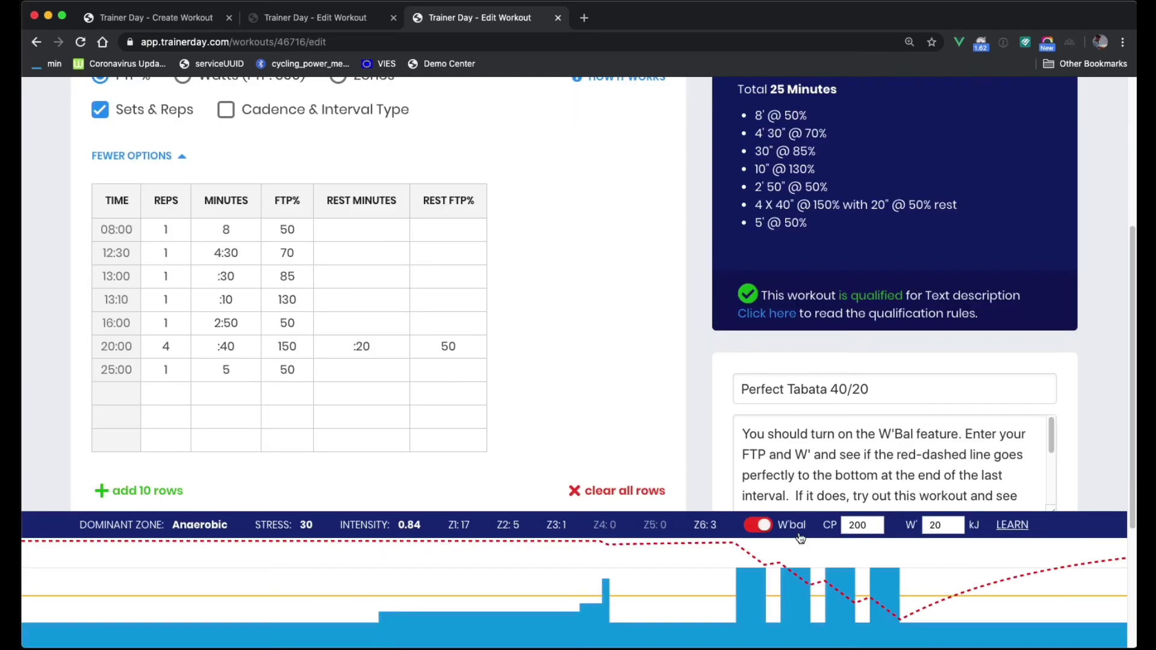
double_click(938, 525)
type("14")
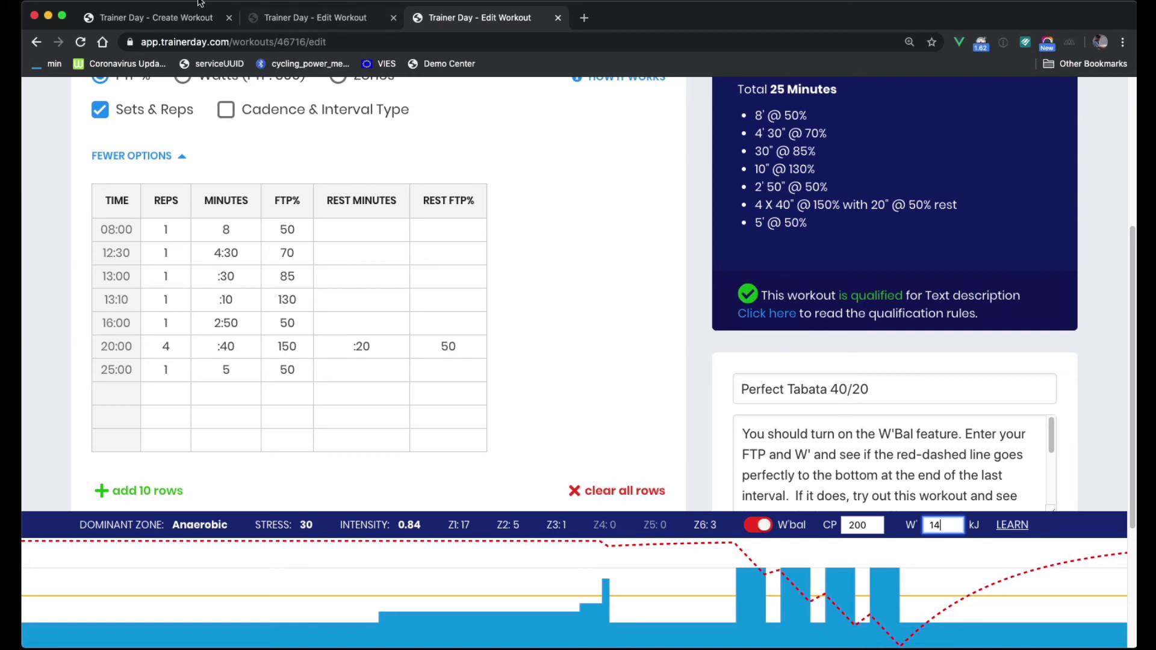
Switch back to the 30-minute Over Under workout tab (stress 29, CP 193, W' 14 kJ).
left_click(278, 19)
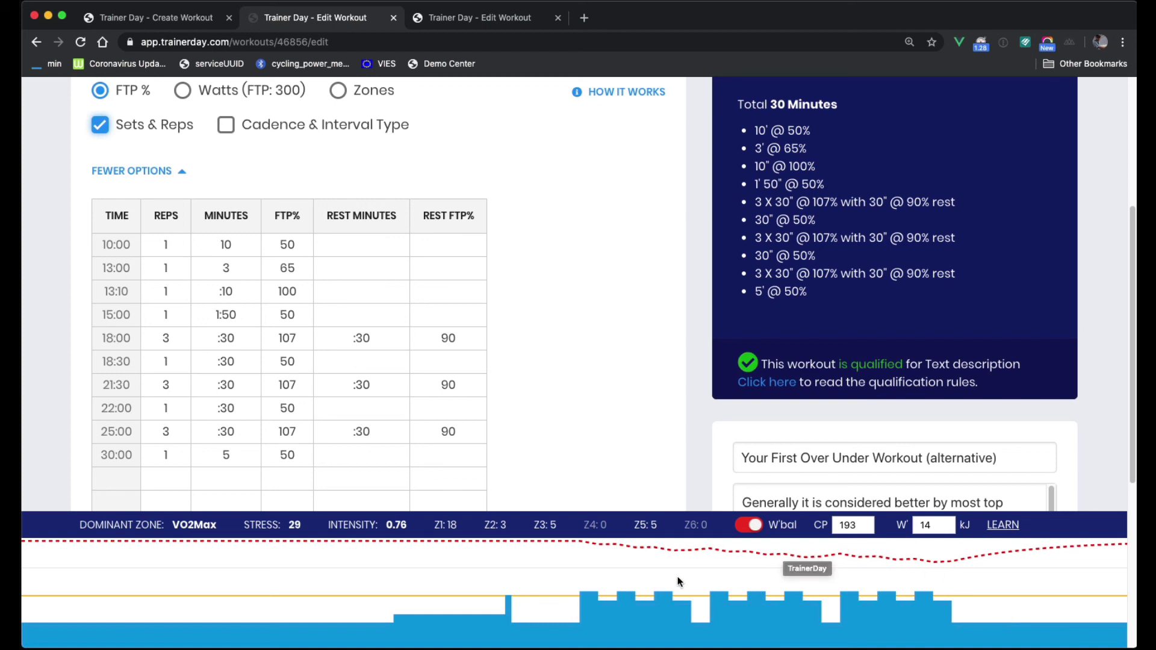
Return to the Perfect Tabata 40/20 tab, now at CP 200 and W' 14 kJ.
left_click(468, 19)
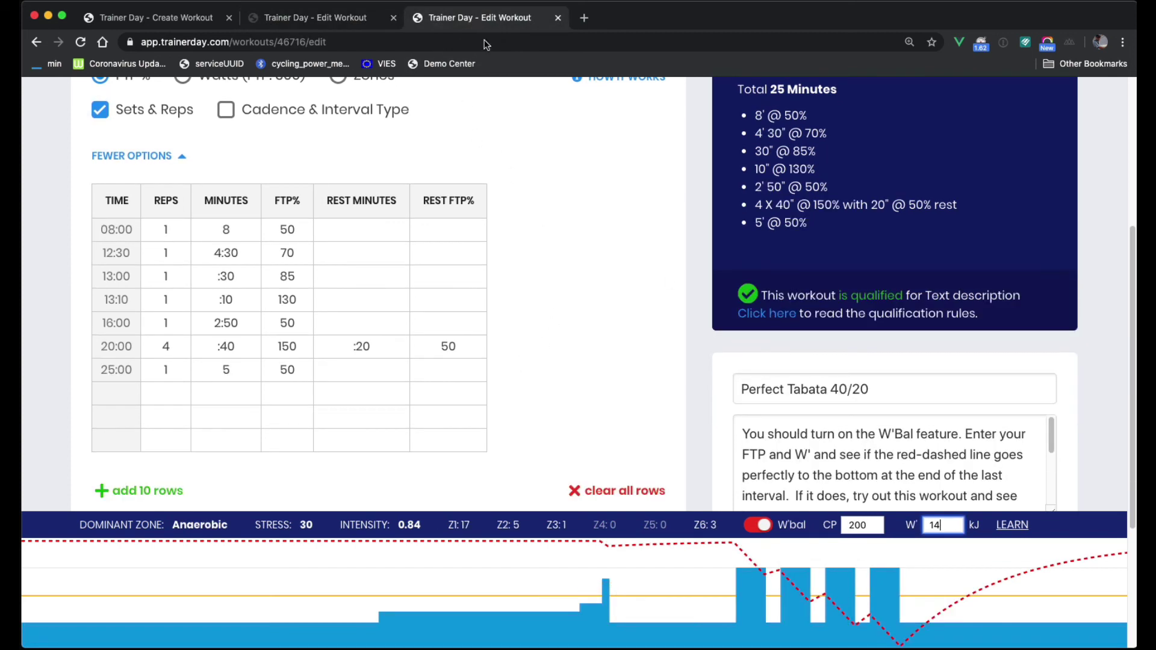